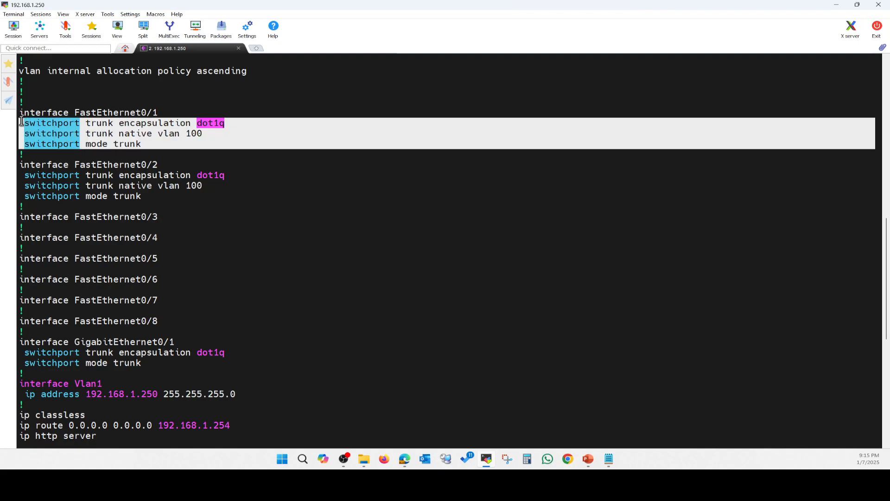
Highlight the FastEthernet0/2 dot1q trunk settings with native VLAN 100 in the running configuration
left_click_drag(164, 198, 19, 164)
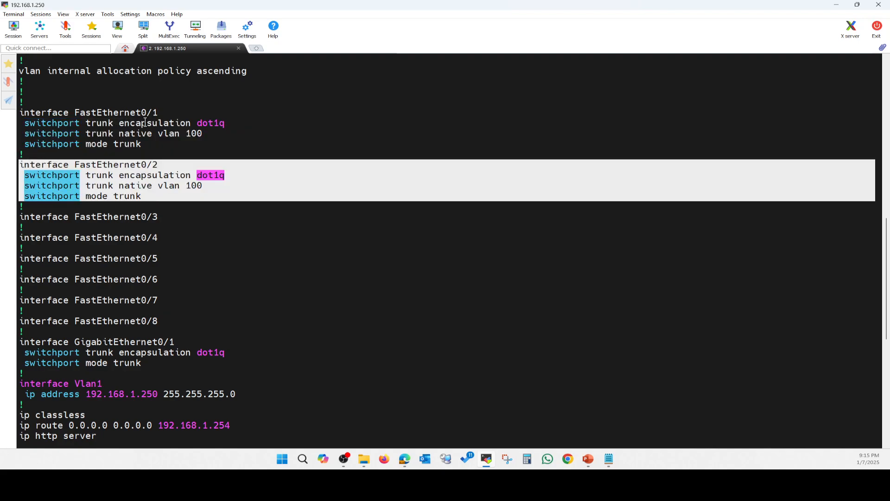
Highlight the FastEthernet0/1, FastEthernet0/2 and GigabitEthernet0/1 trunk lines in the configuration
left_click_drag(164, 114, 85, 114)
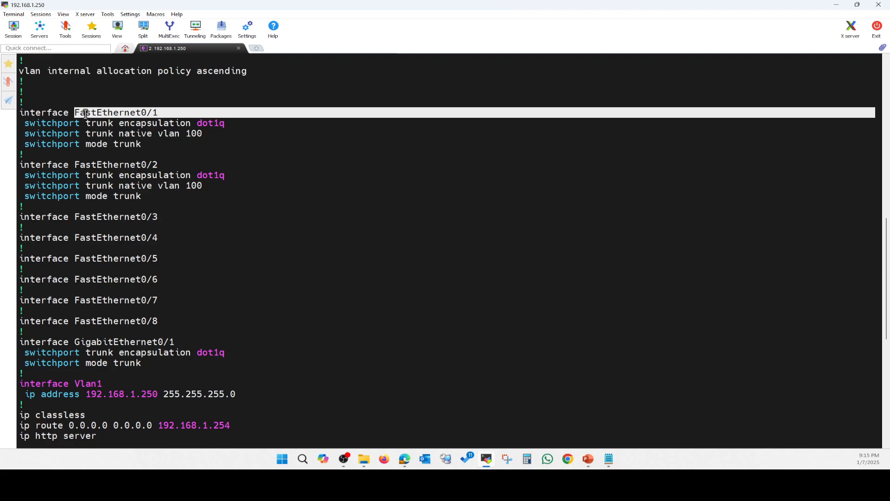
left_click_drag(164, 170, 75, 165)
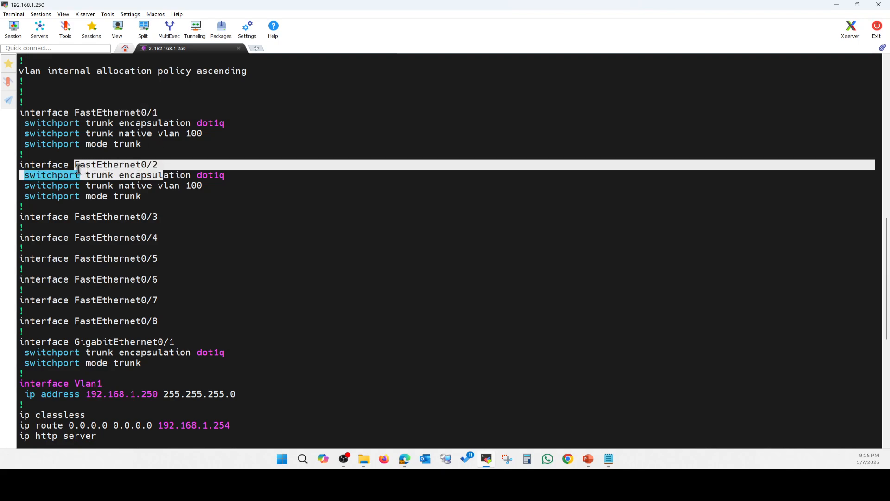
left_click(188, 194)
left_click_drag(142, 365, 22, 345)
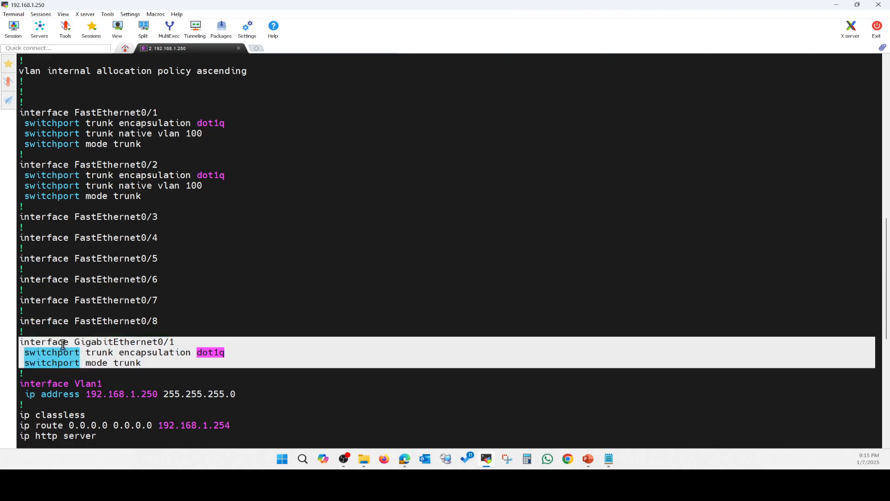
Highlight the VLAN1 address and the default route via 192.168.1.254, then switch to the Instant On portal
left_click_drag(240, 393, 191, 397)
left_click(153, 397)
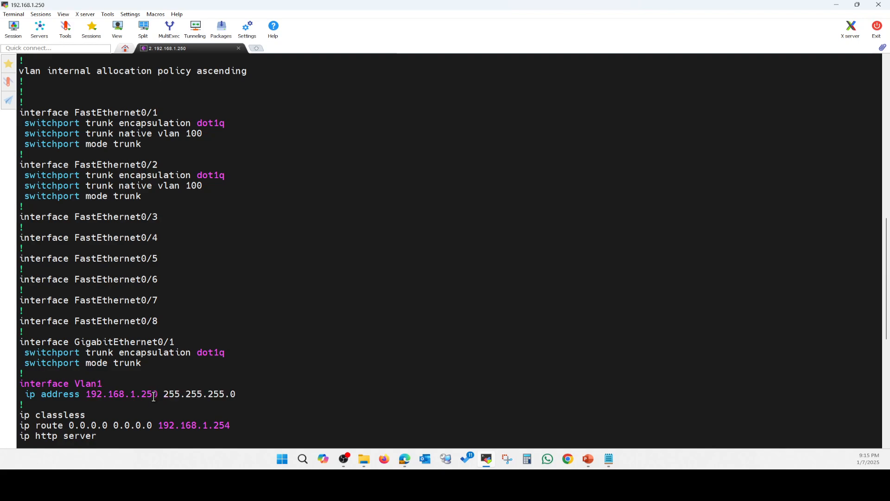
left_click_drag(235, 425, 161, 429)
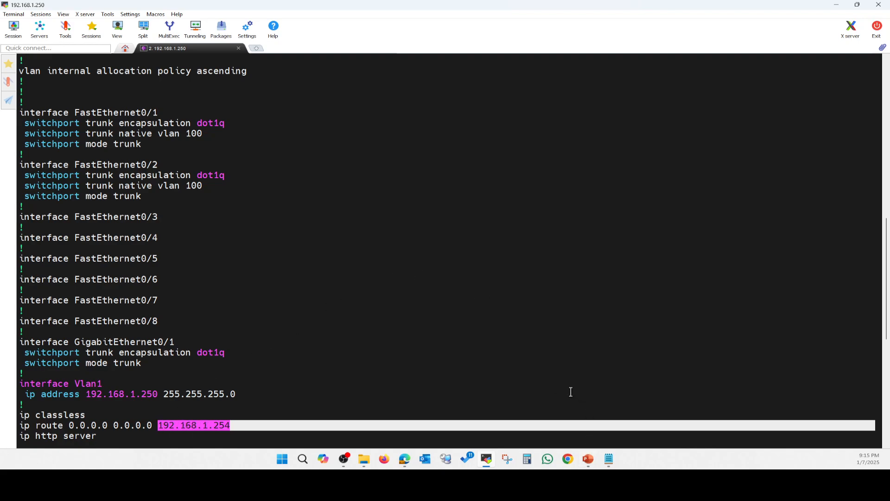
left_click(406, 467)
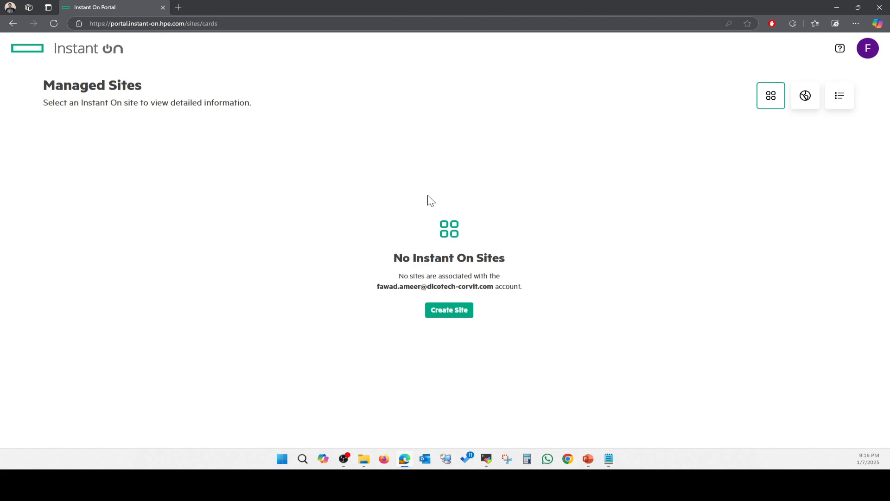
Start a new site and name it FOC
left_click(456, 315)
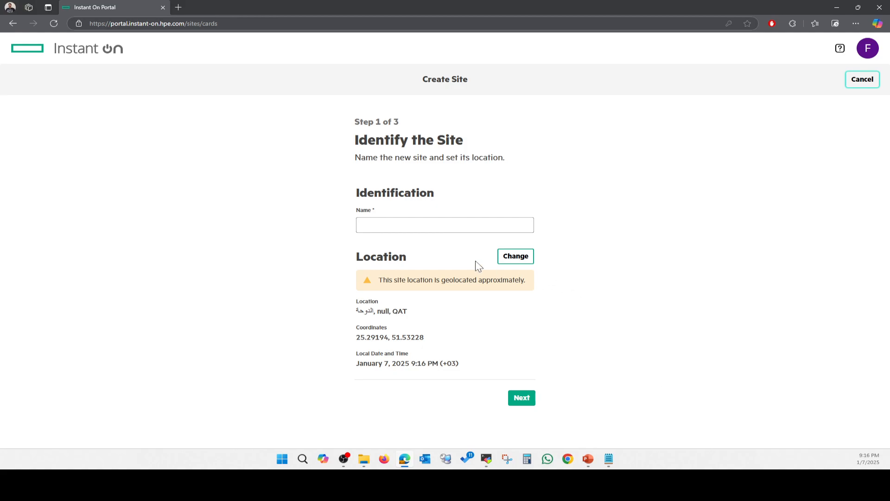
left_click(457, 225)
type("f")
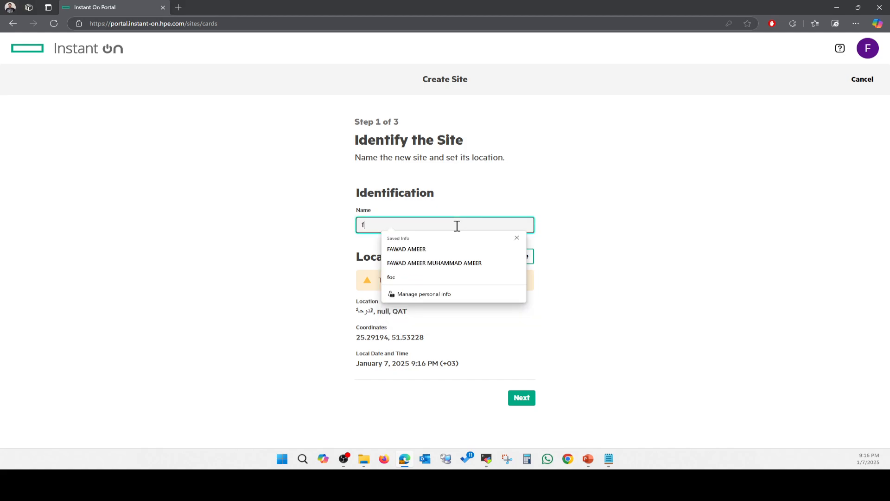
type("oc")
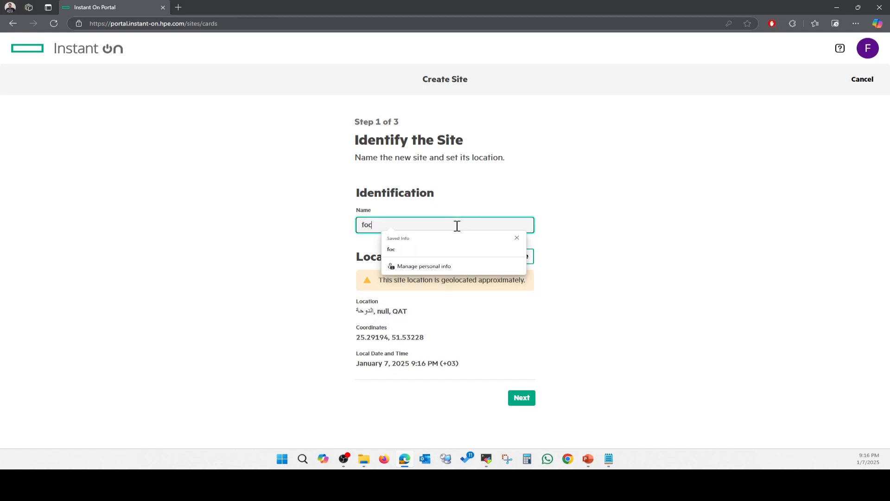
key("BackSpace")
key("BackSpace")
type("FOC")
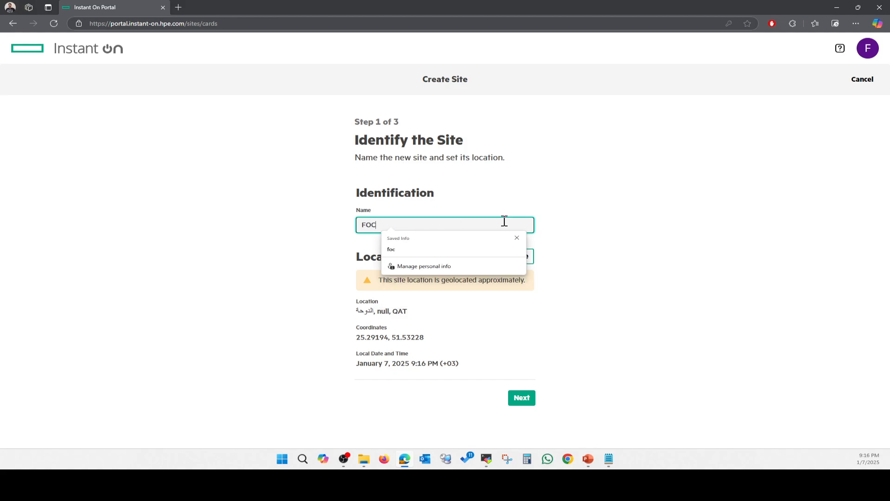
left_click(598, 234)
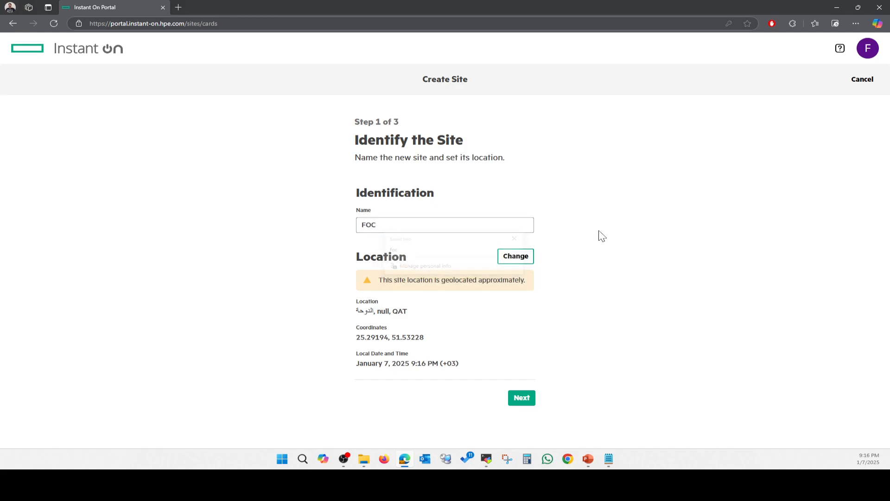
left_click(522, 398)
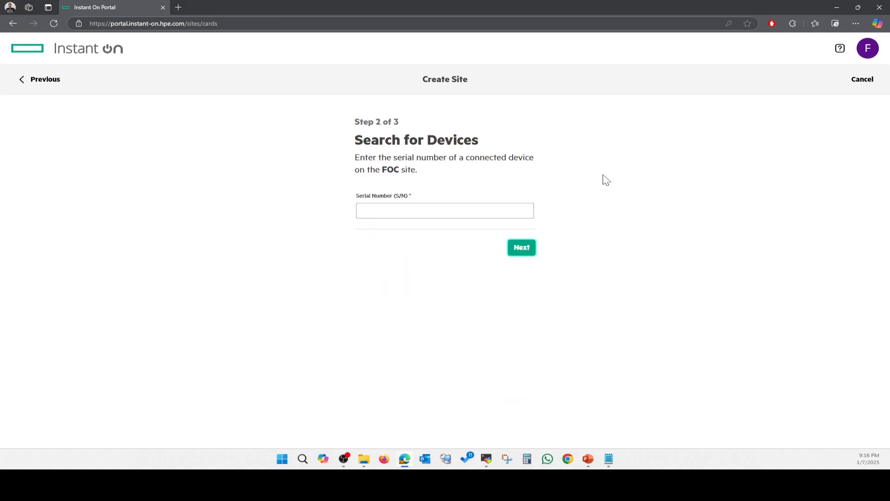
Search for access point serial CNRGKPP8JR and create the site with both AP22s
left_click(469, 211)
left_click(421, 234)
left_click(523, 249)
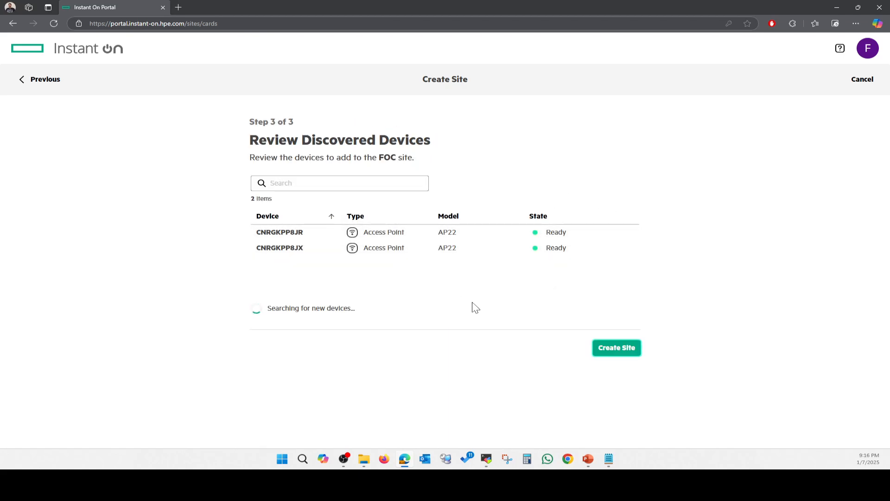
left_click(621, 352)
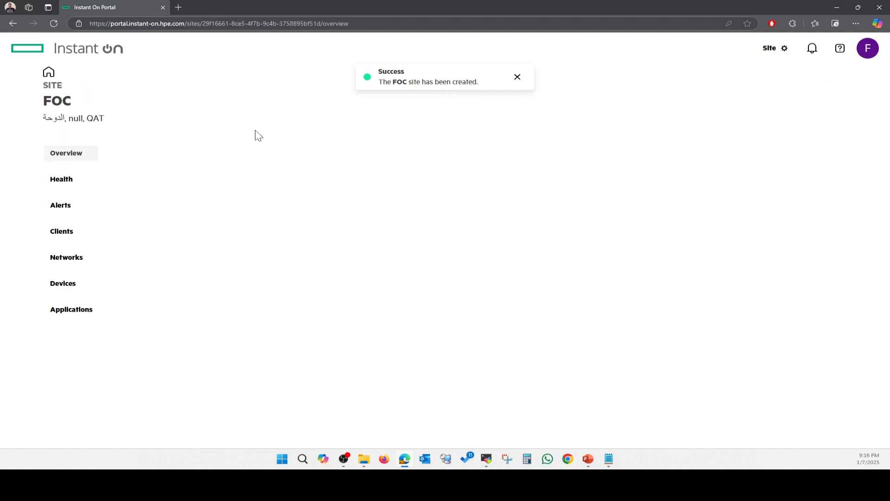
Dismiss the site-created notice and view the FOC site's devices list
left_click(517, 78)
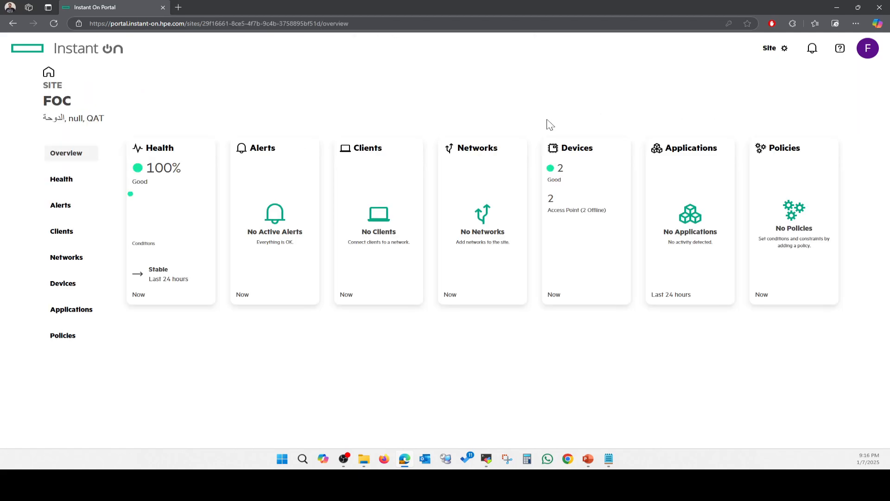
left_click(74, 262)
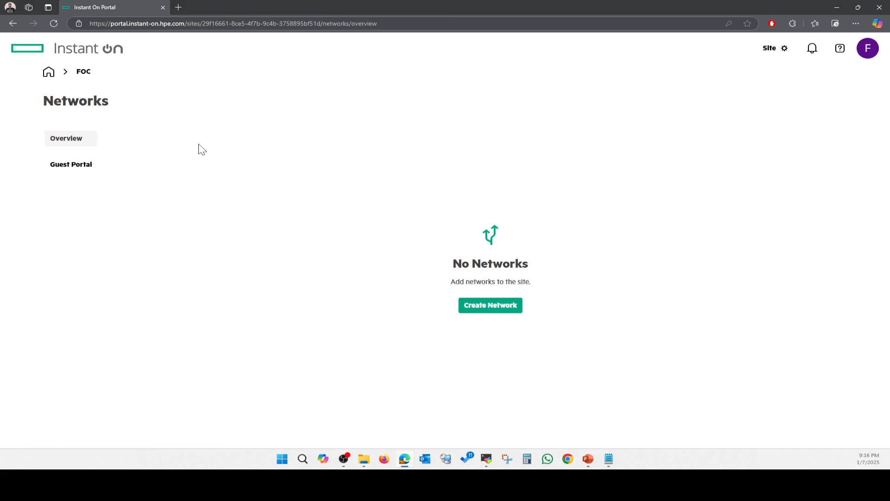
left_click(84, 76)
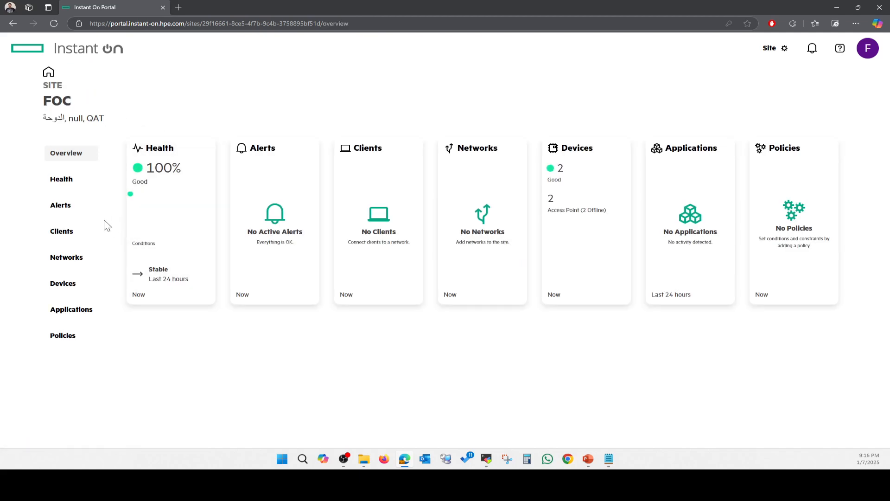
left_click(72, 285)
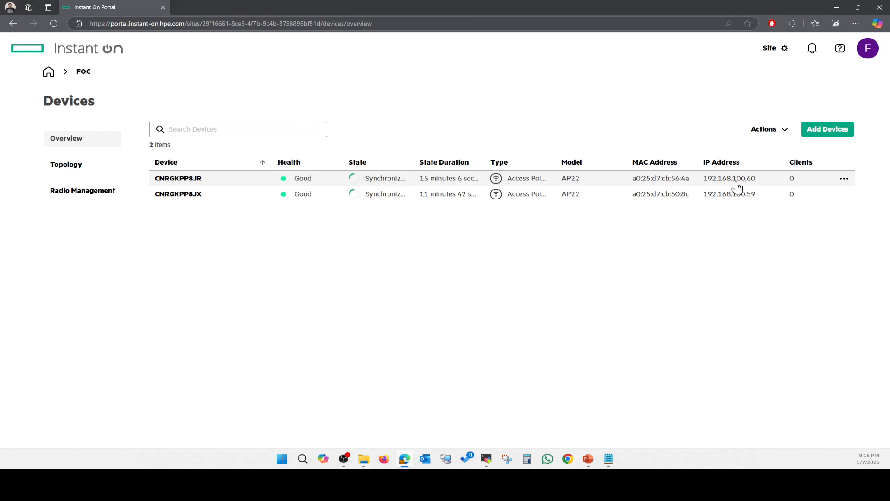
Show the PowerPoint slide, then return to the FOC site's Networks page
mouse_move(588, 460)
left_click(663, 422)
left_click(84, 73)
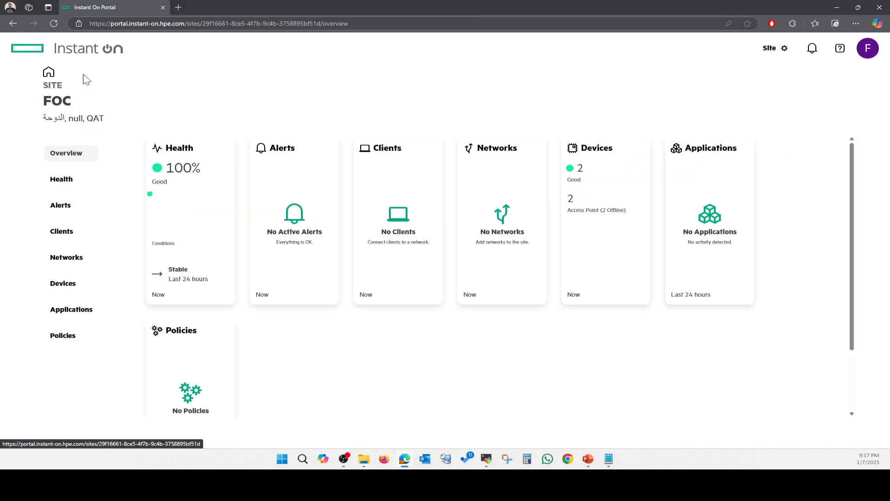
left_click(69, 257)
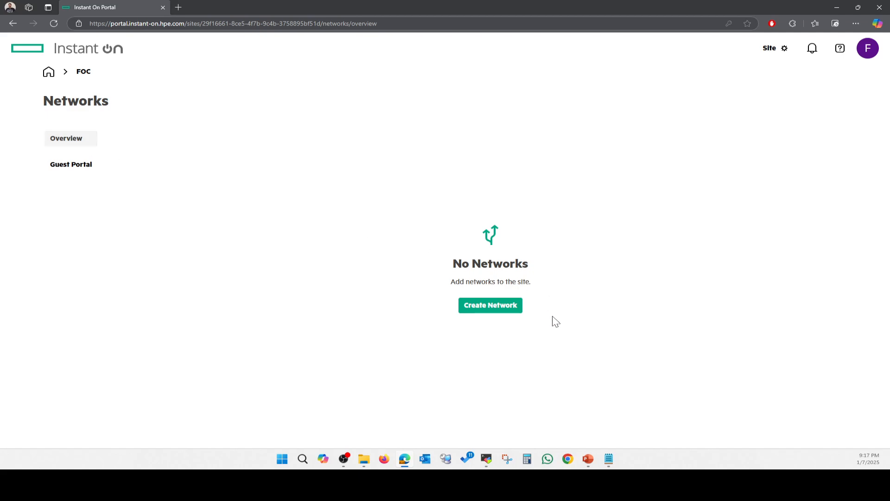
Start the Emp-110 network, entering its name and a network password
left_click(495, 310)
left_click(444, 193)
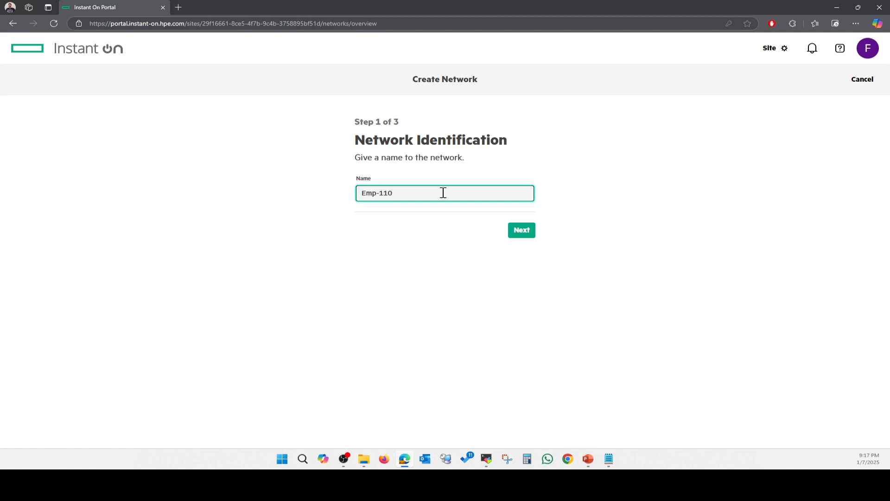
left_click(523, 234)
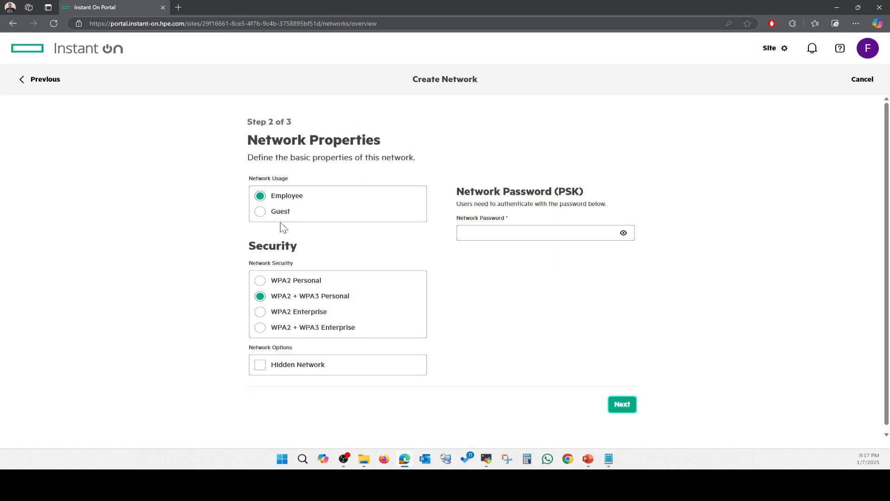
left_click(541, 233)
type("adm")
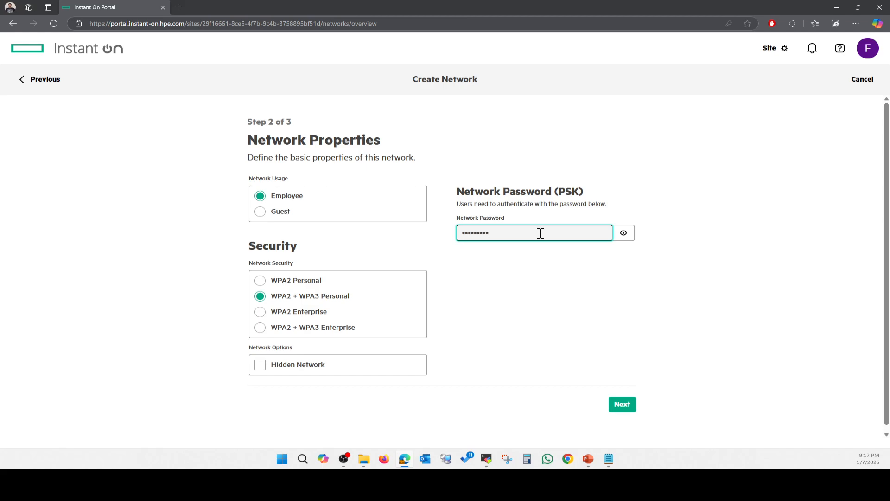
left_click(627, 407)
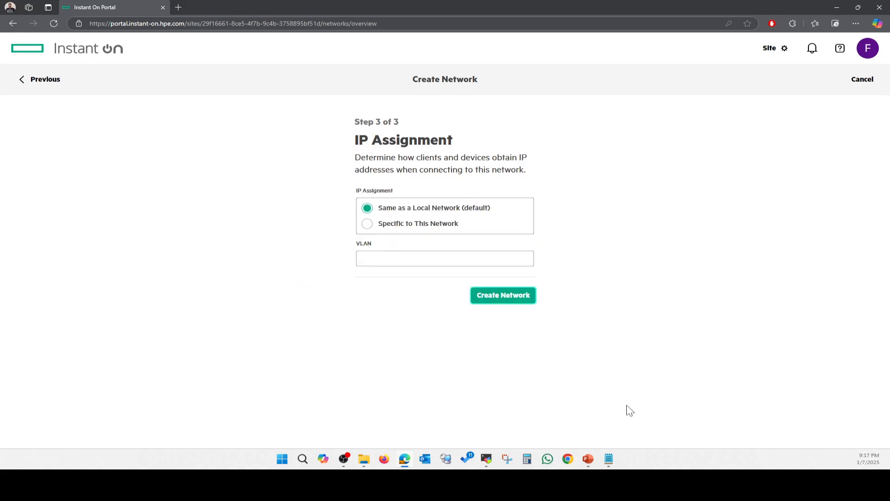
Share the local network's addressing on VLAN 110, create the network, and decline Edge's password prompt
left_click(423, 225)
left_click(408, 209)
left_click(410, 257)
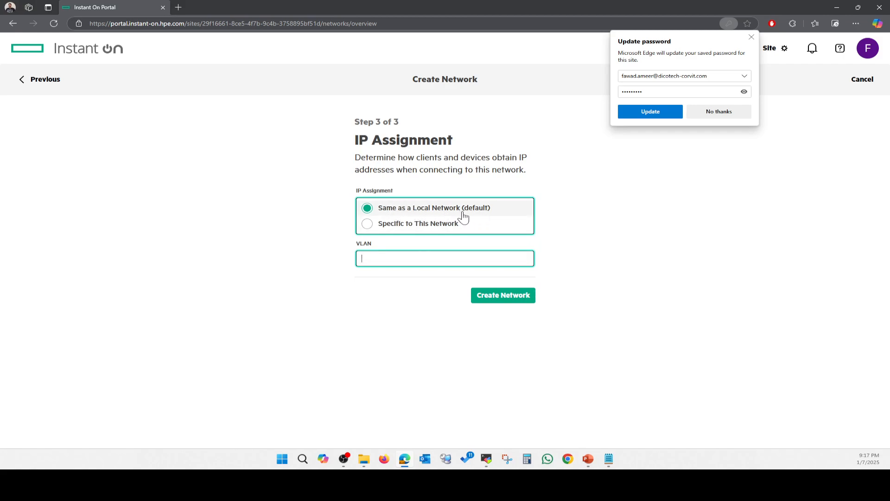
left_click(391, 229)
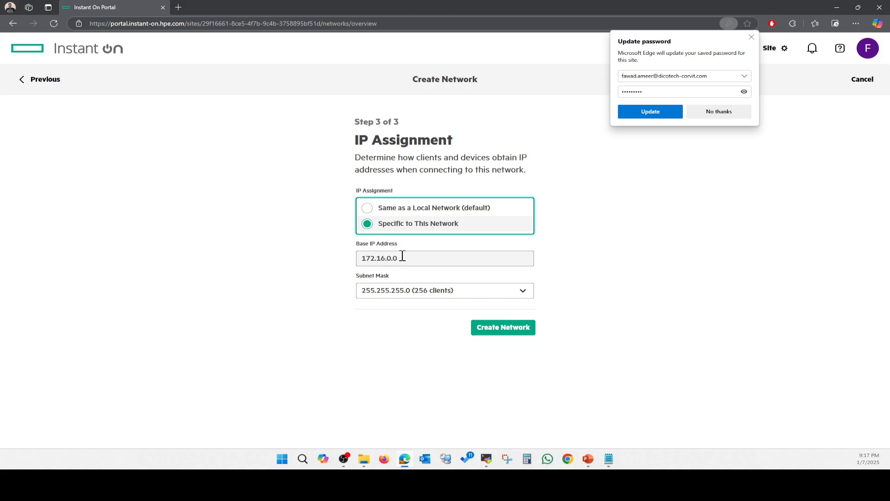
left_click(398, 213)
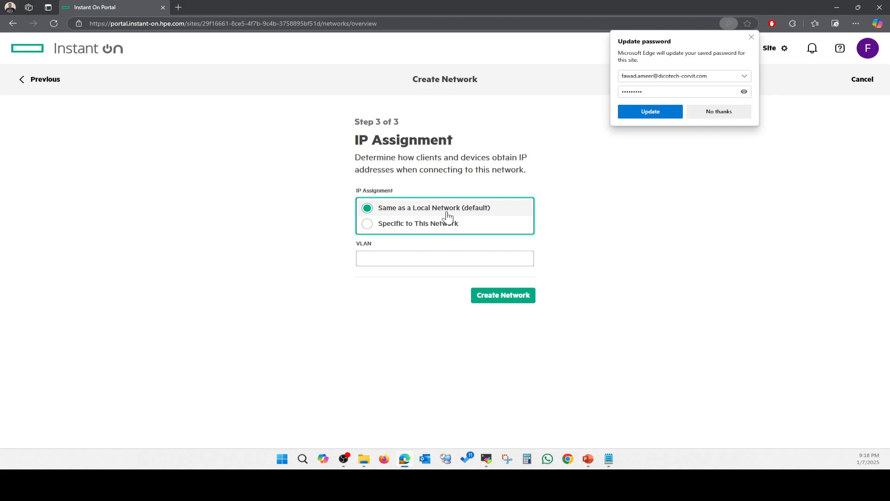
left_click(385, 232)
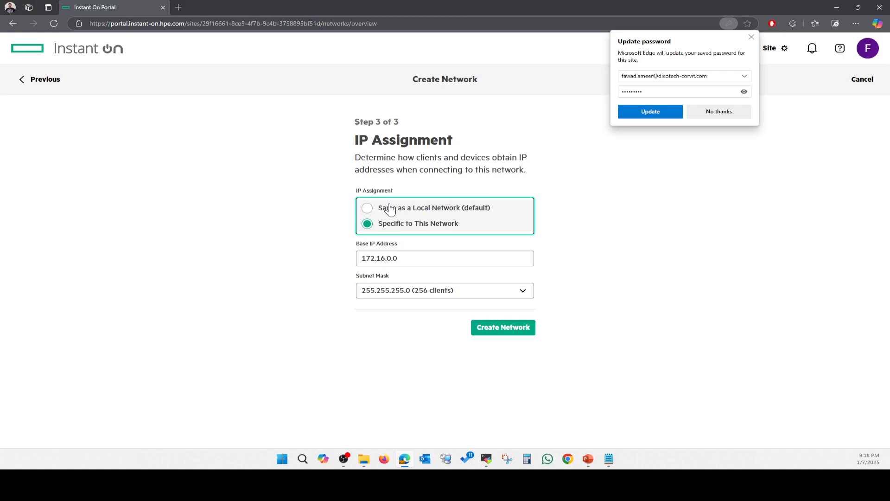
left_click(389, 209)
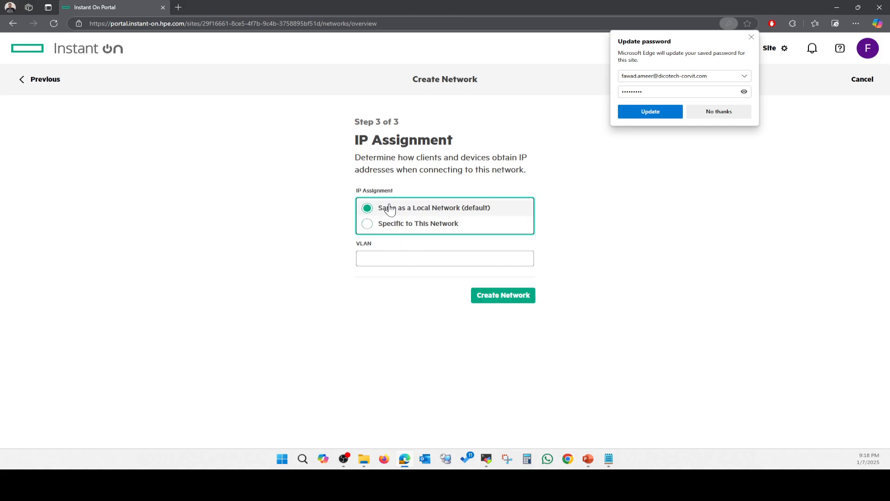
left_click(388, 260)
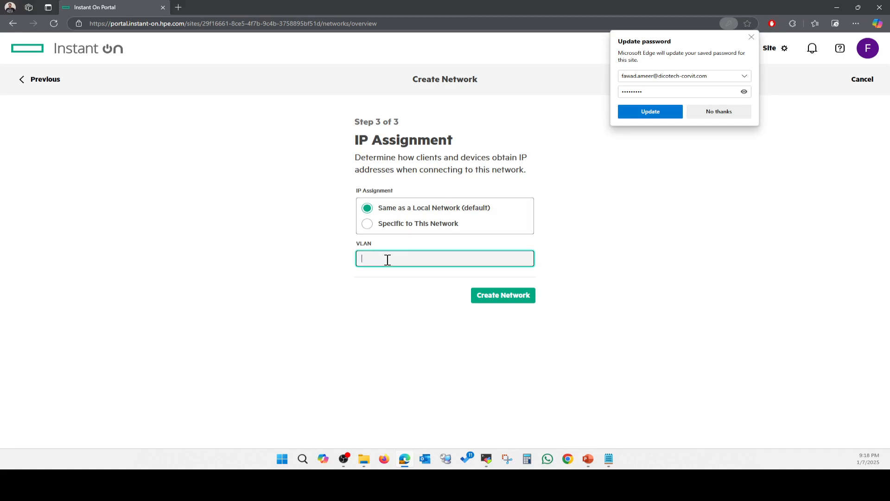
left_click(505, 301)
left_click(710, 112)
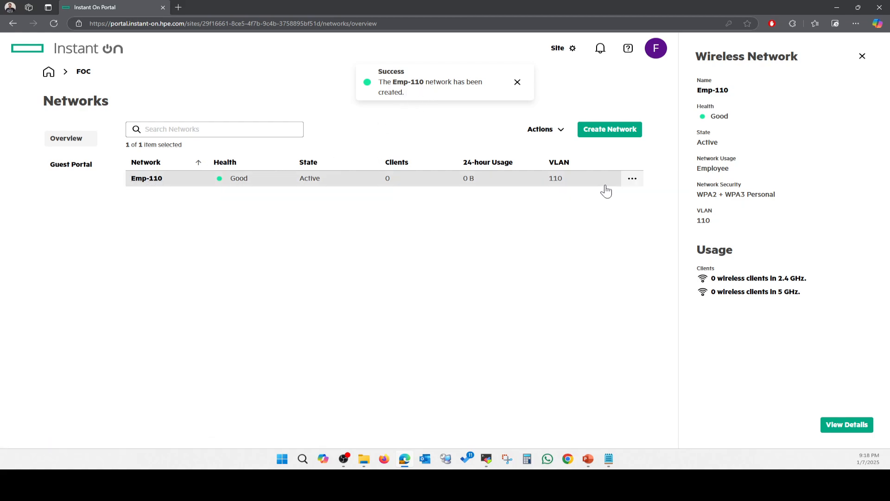
Name a new network Guest-30 and make it a guest network with no security
left_click(606, 133)
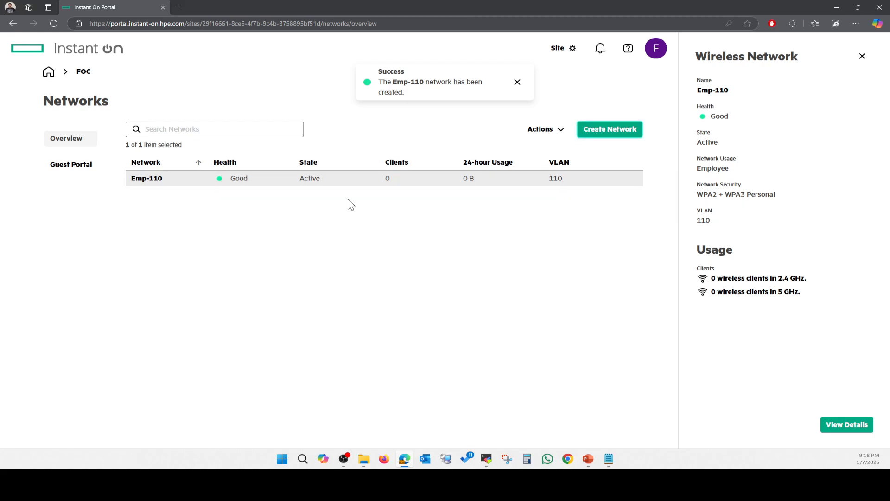
left_click(388, 192)
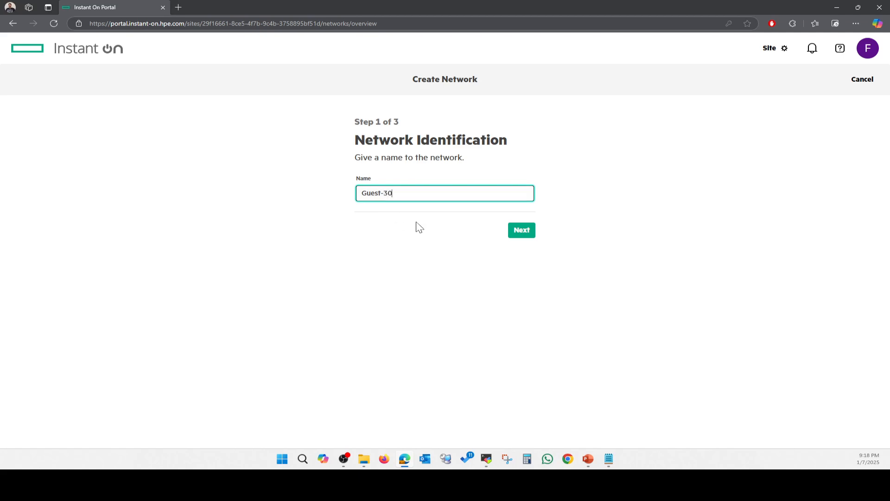
left_click(521, 231)
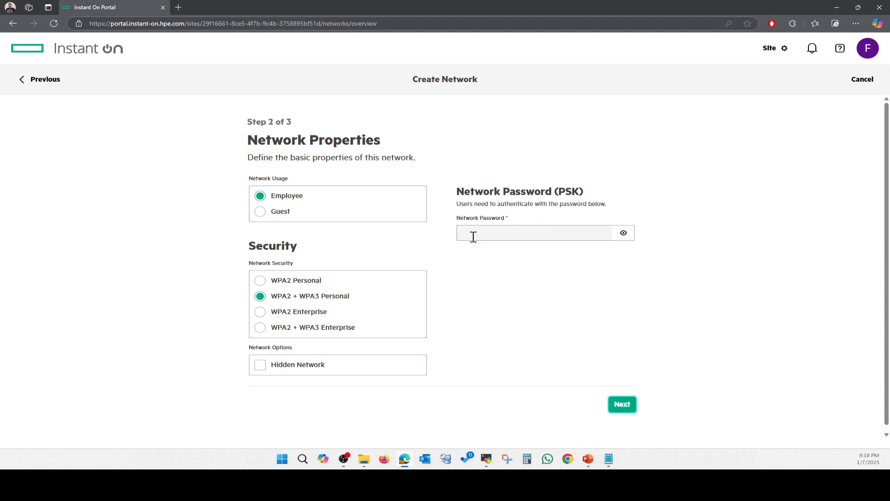
left_click(280, 212)
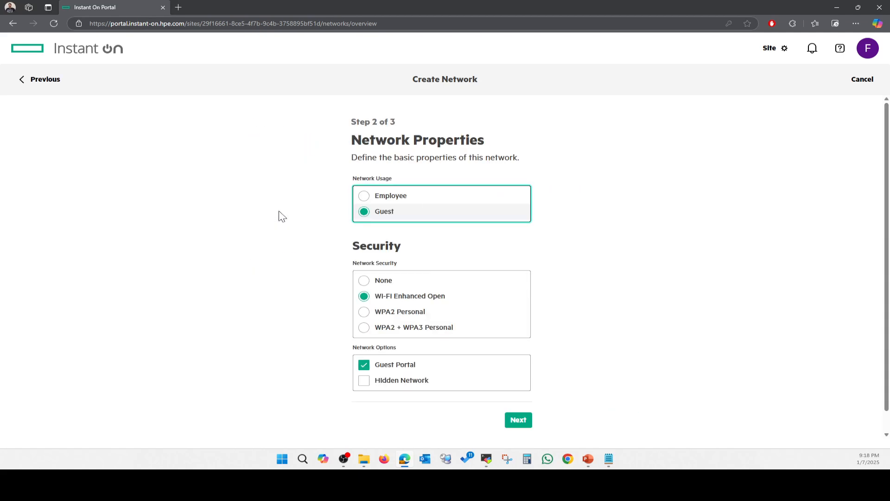
left_click(385, 283)
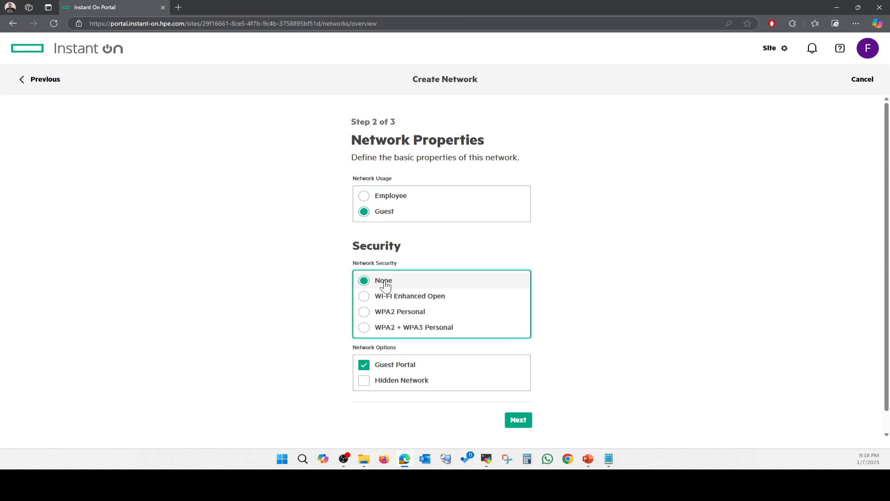
left_click(518, 420)
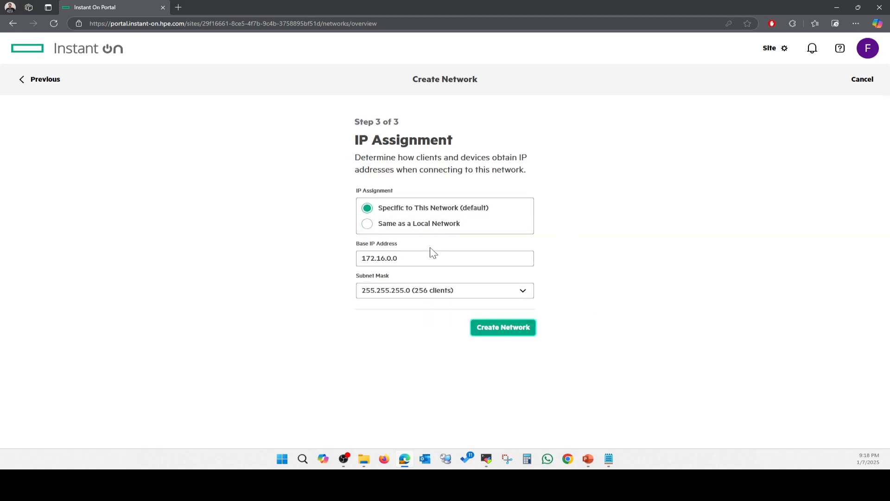
Share the local network's addressing on VLAN 30 and create the network
left_click(411, 207)
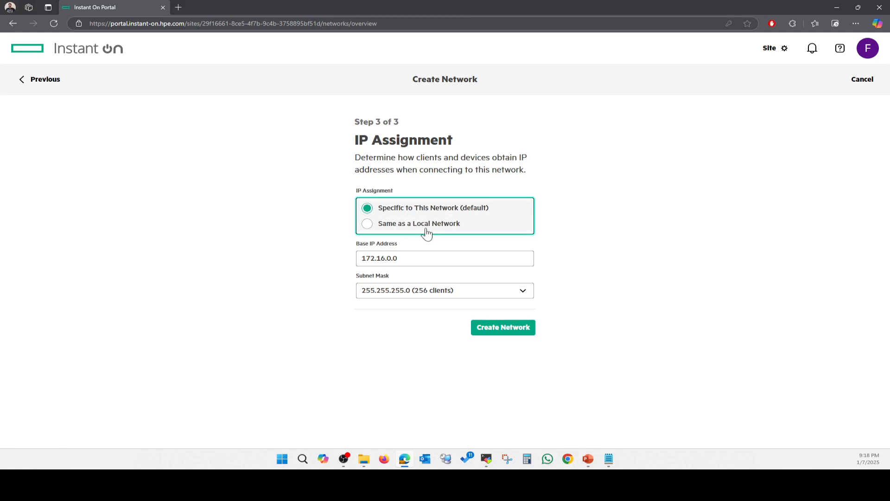
left_click(428, 228)
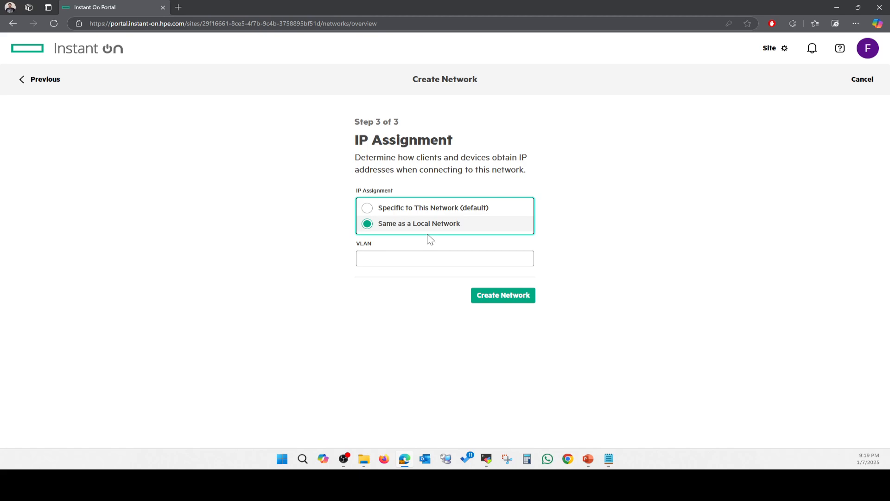
left_click(414, 259)
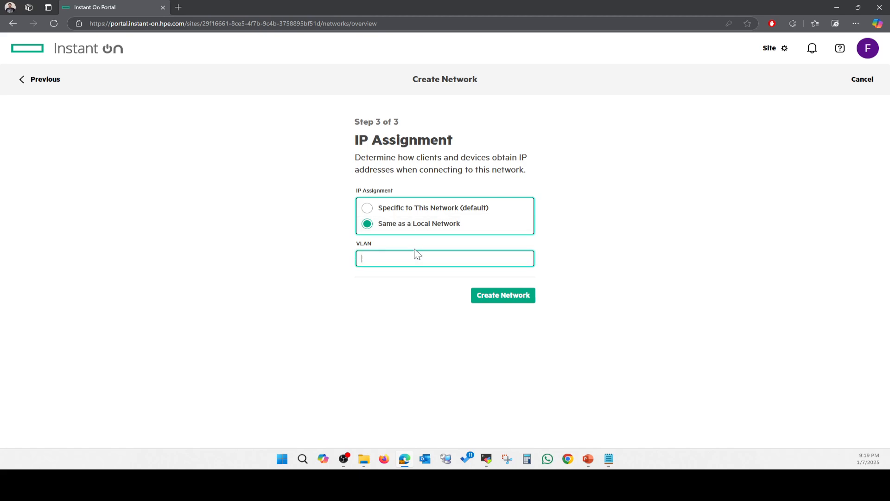
type("30")
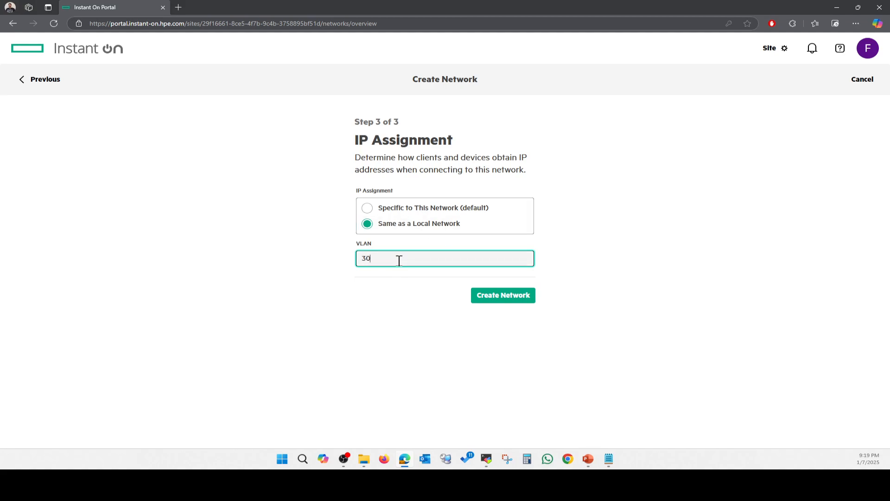
left_click(496, 298)
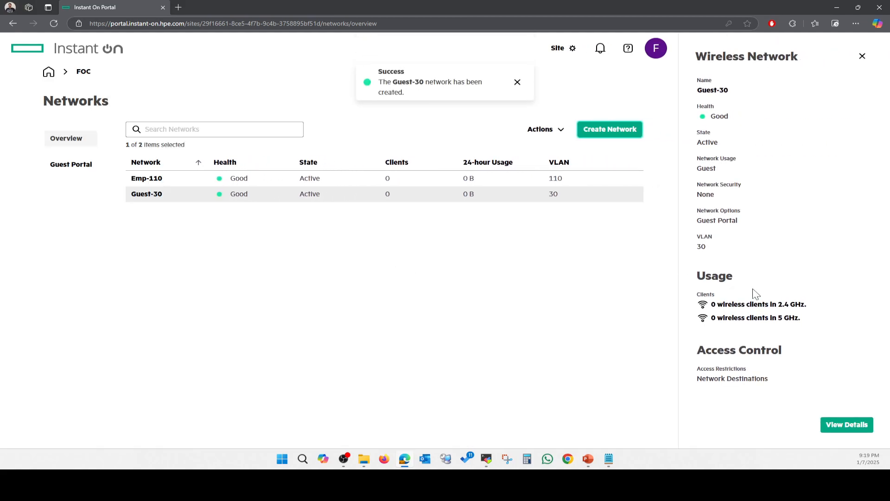
Close the Guest-30 details and go from the FOC overview to the Policies page
left_click(862, 55)
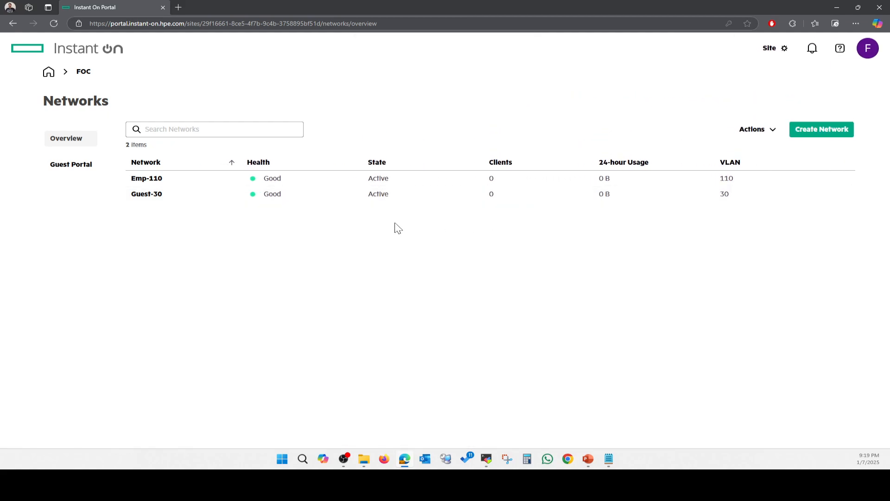
left_click(83, 72)
mouse_move(588, 459)
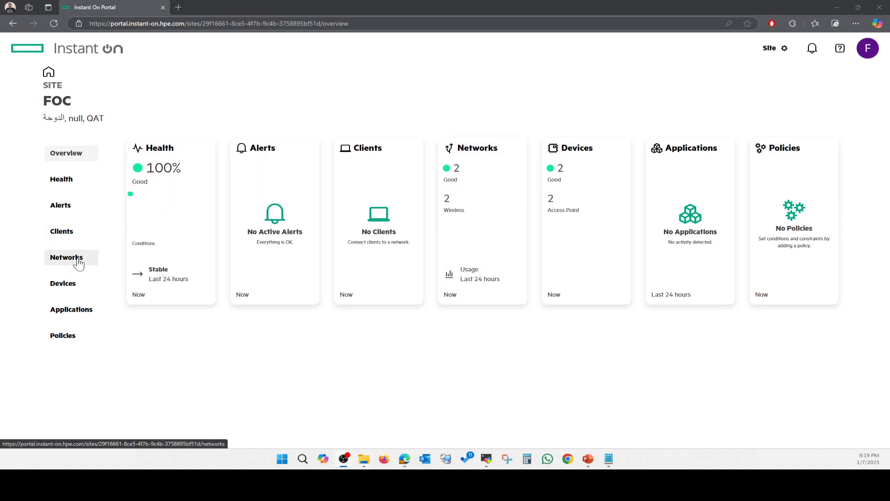
left_click(63, 340)
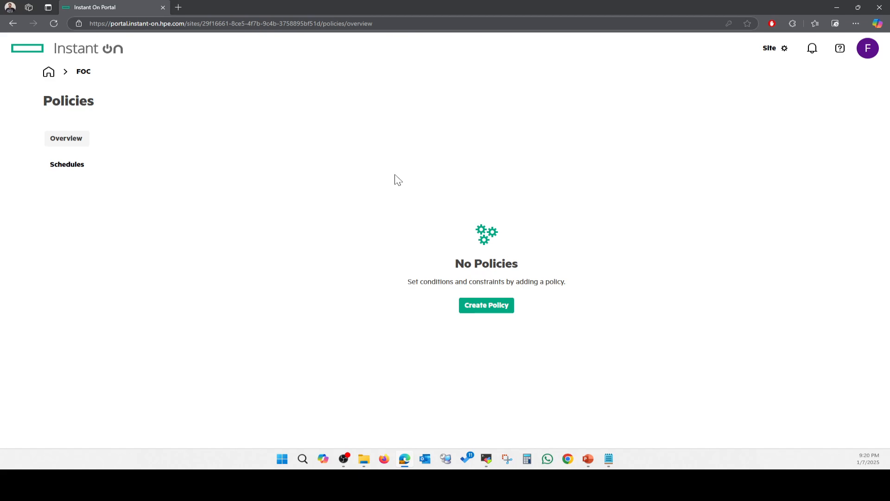
Start a new policy that applies to applications
left_click(486, 305)
left_click(395, 226)
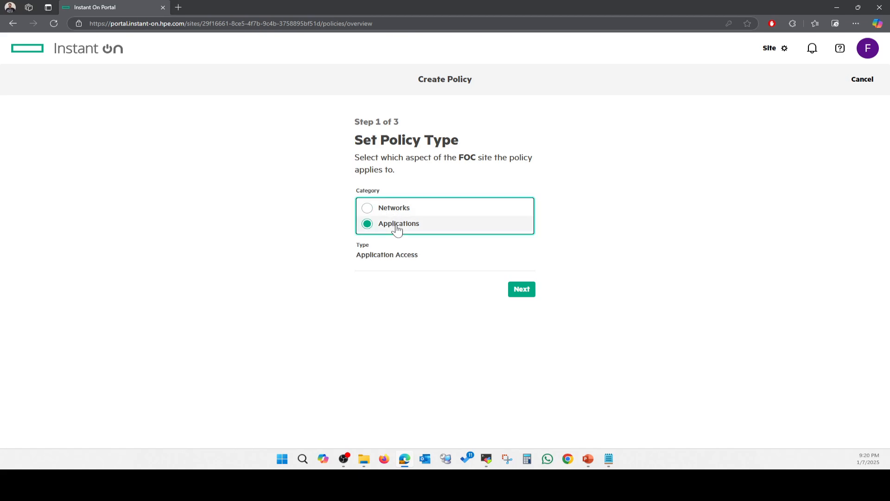
left_click(513, 292)
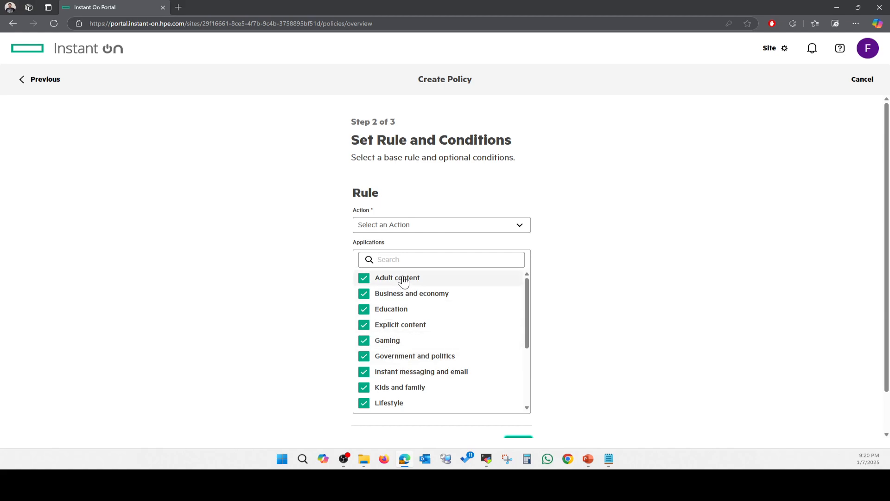
Uncheck Explicit content, Education and Kids and family in the application categories
left_click(401, 298)
left_click(402, 299)
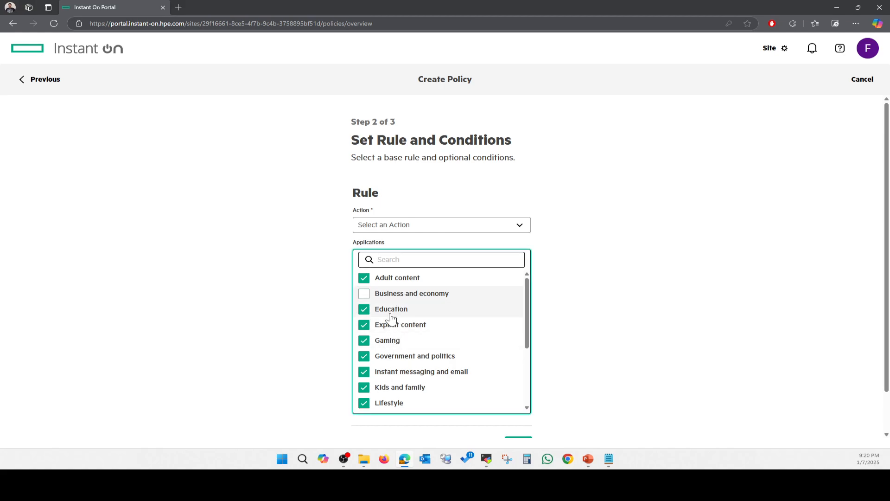
left_click(389, 329)
left_click(389, 310)
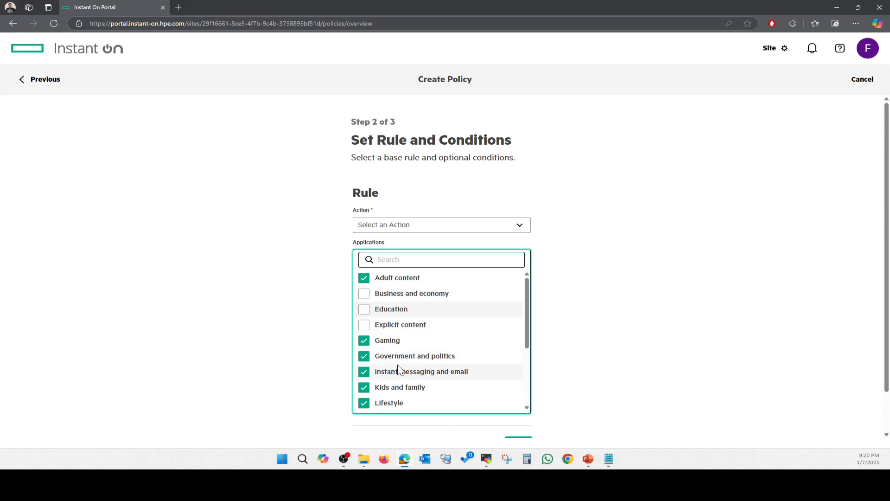
scroll(398, 370, "down", 1)
left_click(406, 346)
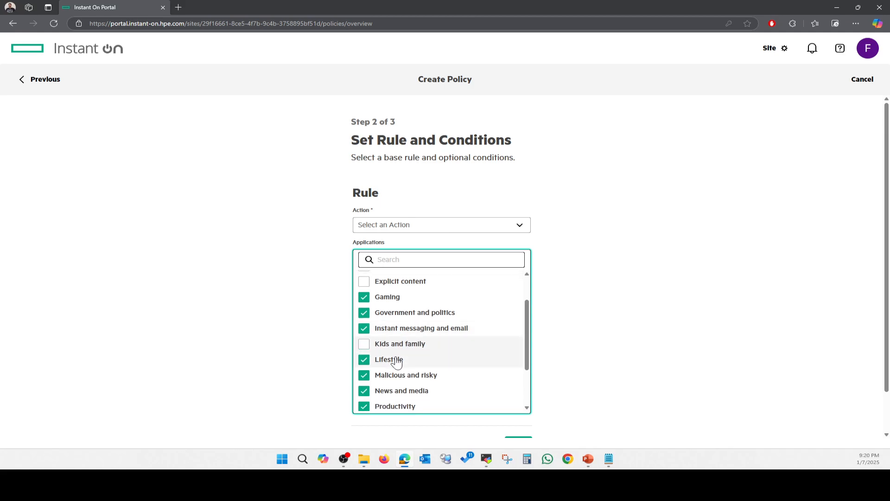
scroll(425, 371, "down", 1)
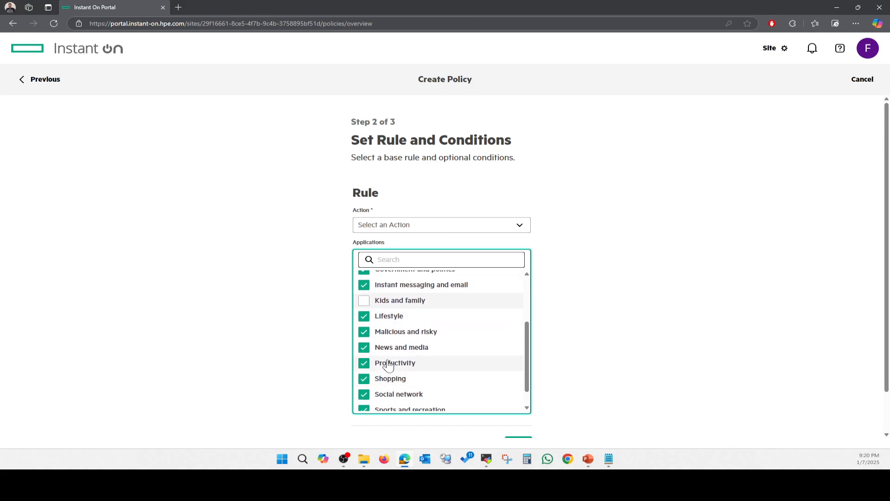
scroll(391, 374, "down", 1)
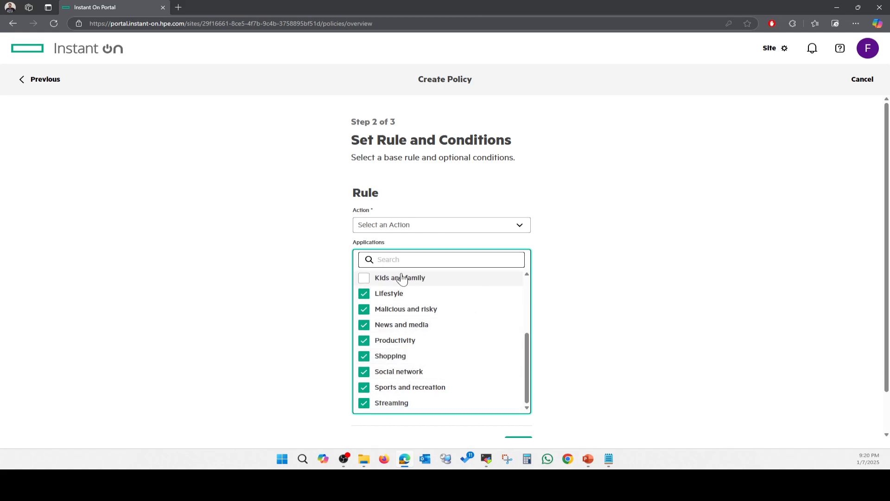
Set the rule action to Block and add a condition
left_click(454, 231)
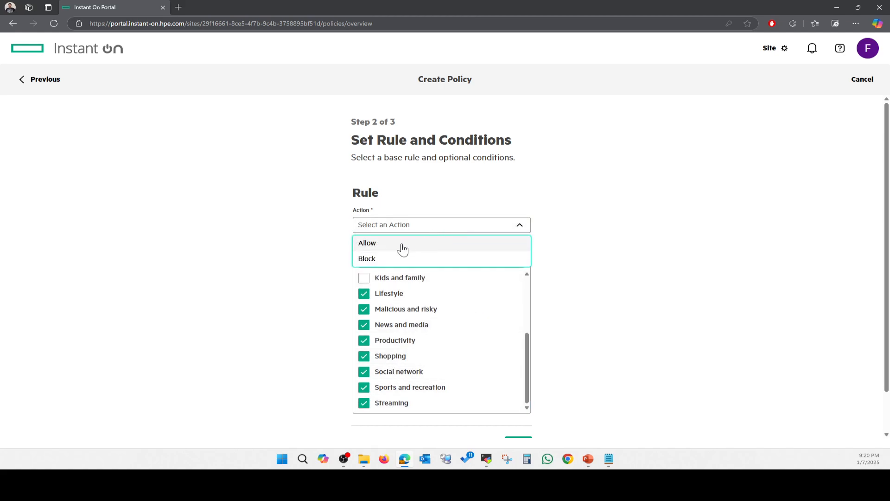
left_click(366, 258)
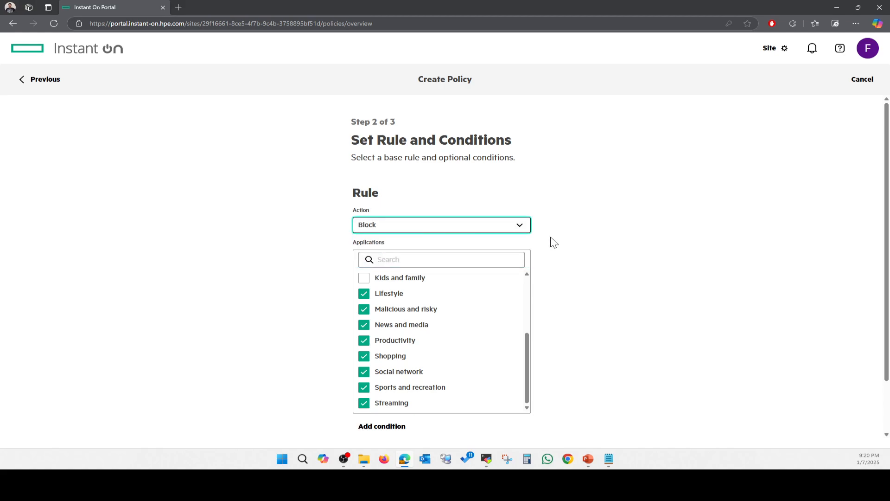
scroll(482, 341, "down", 1)
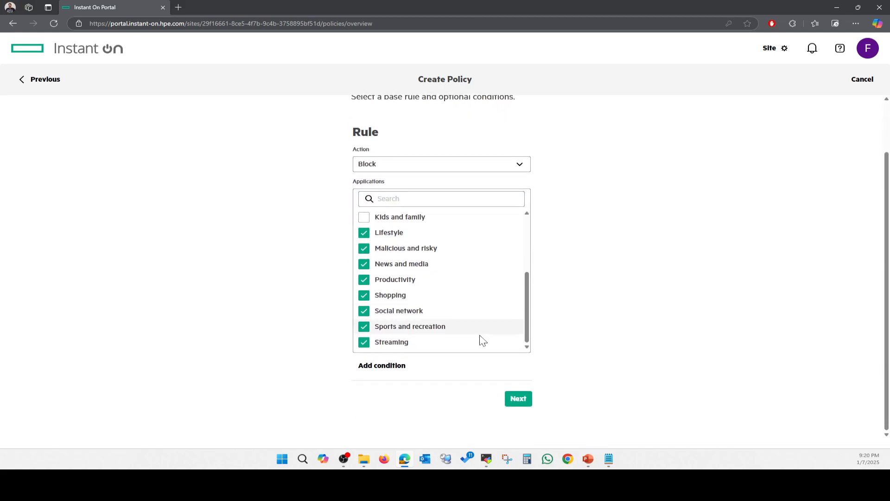
left_click(381, 366)
left_click(508, 185)
Match the condition on Networks with only Guest-30 checked, then continue to step 3
left_click(487, 199)
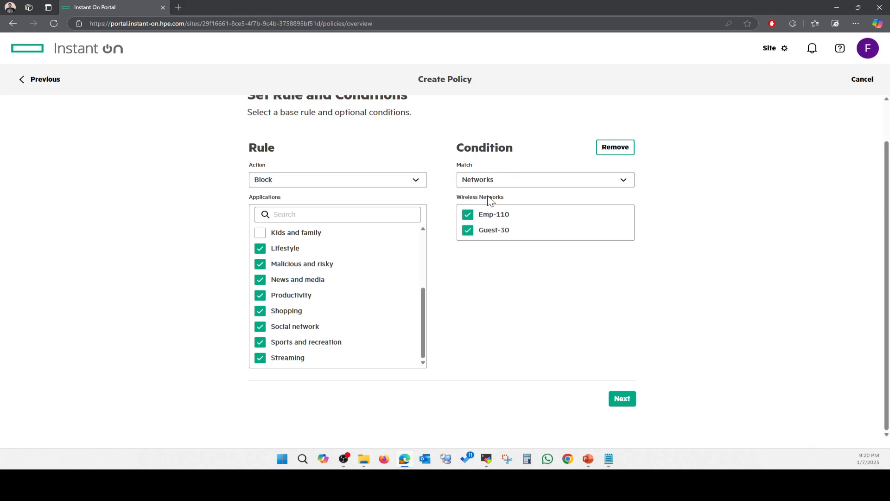
left_click(470, 216)
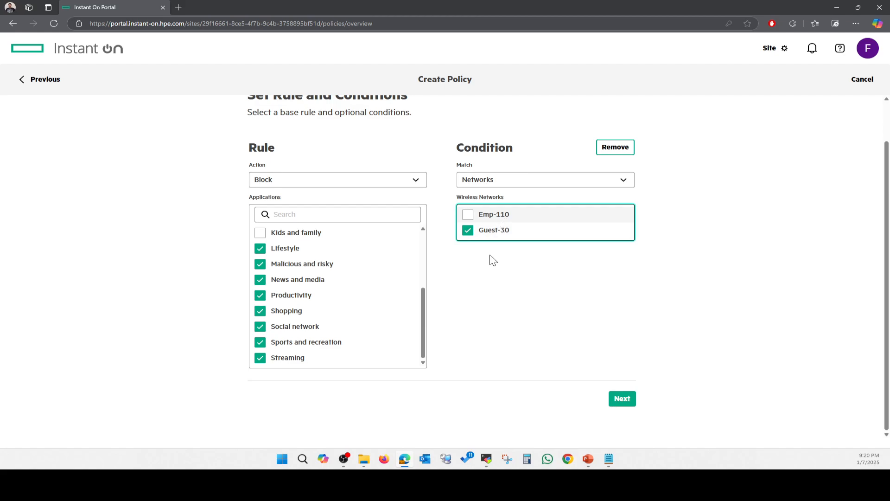
left_click(469, 215)
left_click(621, 399)
Name the policy BlockSocial and finish it
left_click(481, 226)
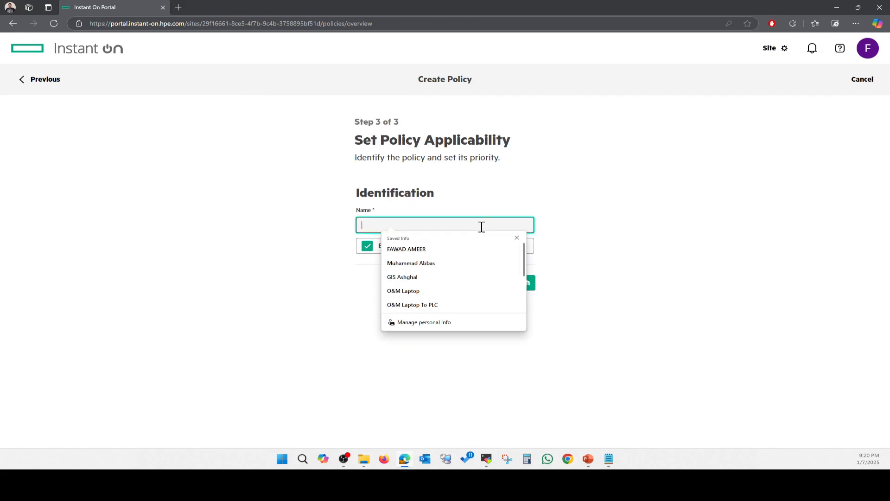
type("Bl")
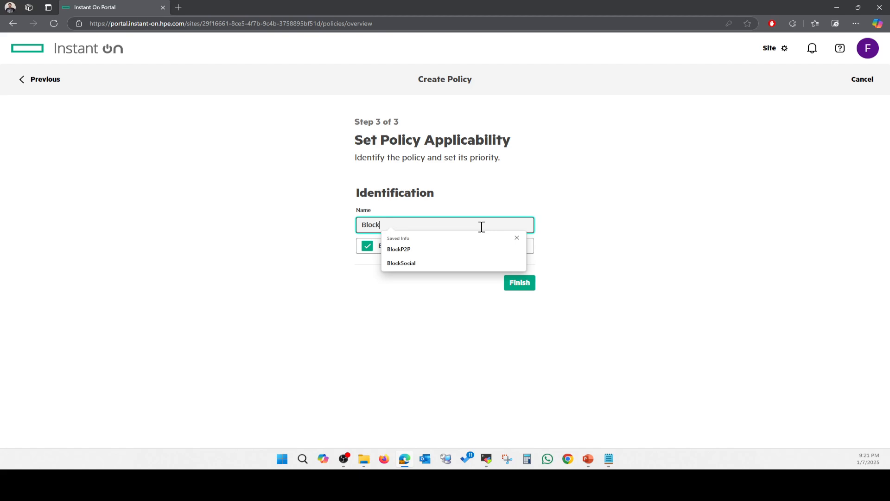
type("ock")
left_click(422, 264)
left_click(521, 289)
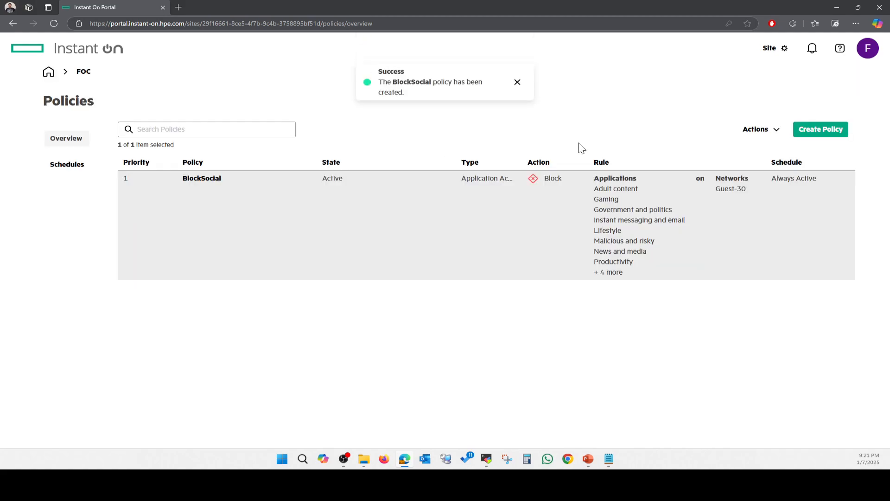
Review the FOC site's networks list, then go back to the site overview
left_click(85, 80)
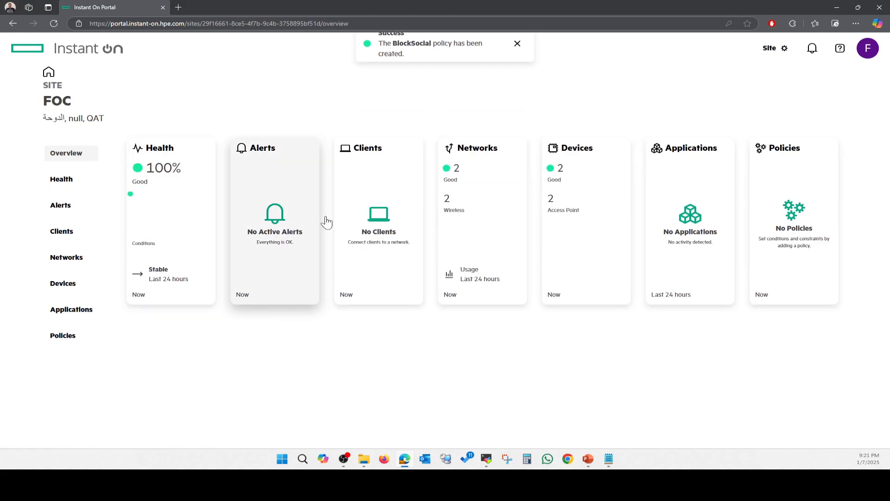
left_click(71, 259)
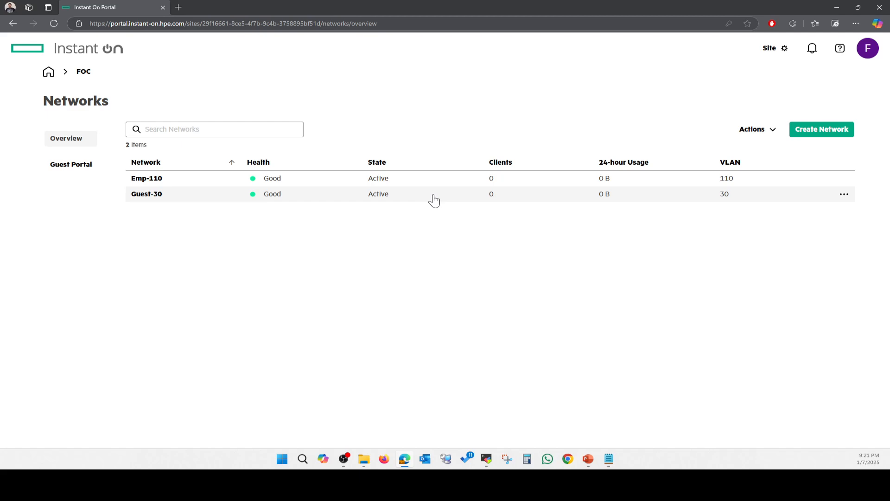
left_click(81, 71)
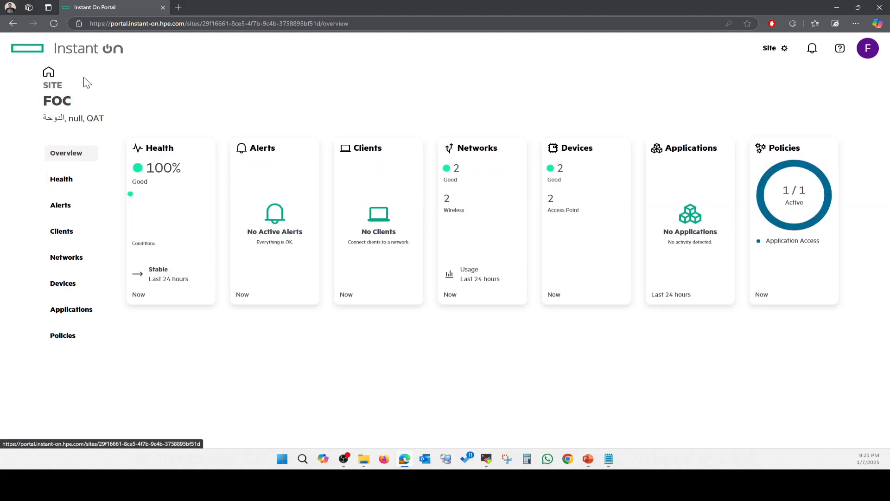
Check the connected, watchlisted and blocked client lists, then open the FOC site's health details
left_click(67, 236)
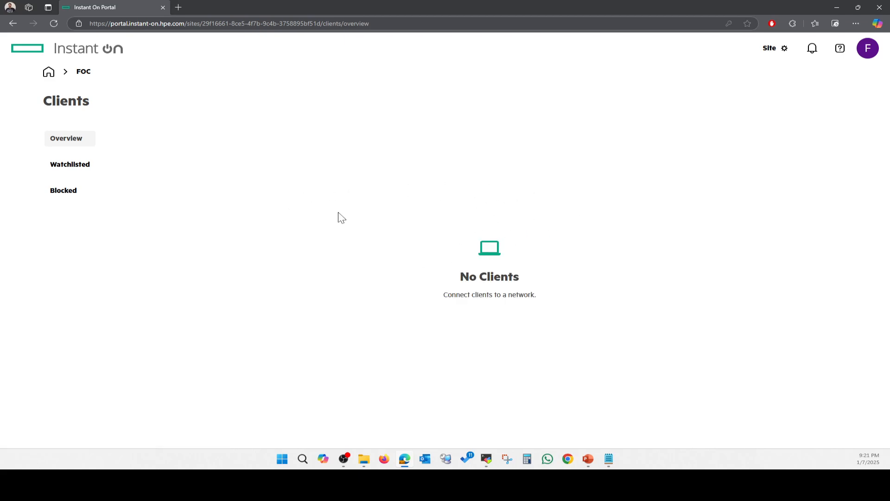
left_click(71, 170)
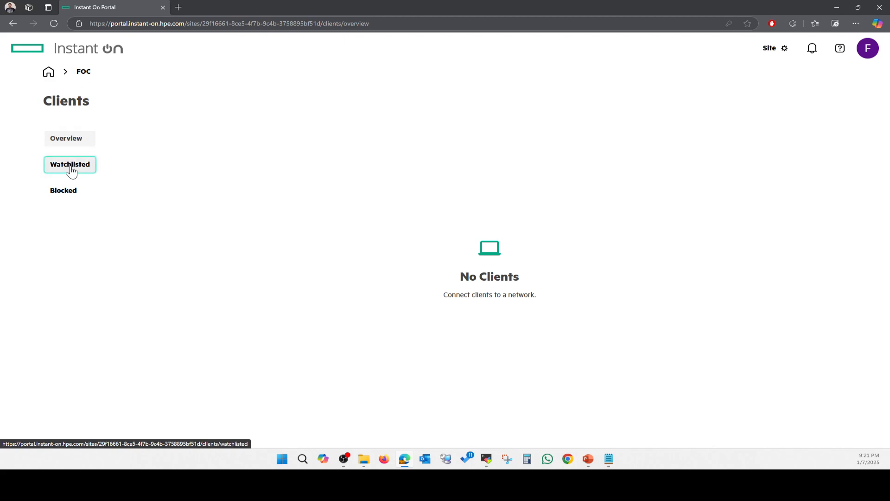
left_click(73, 196)
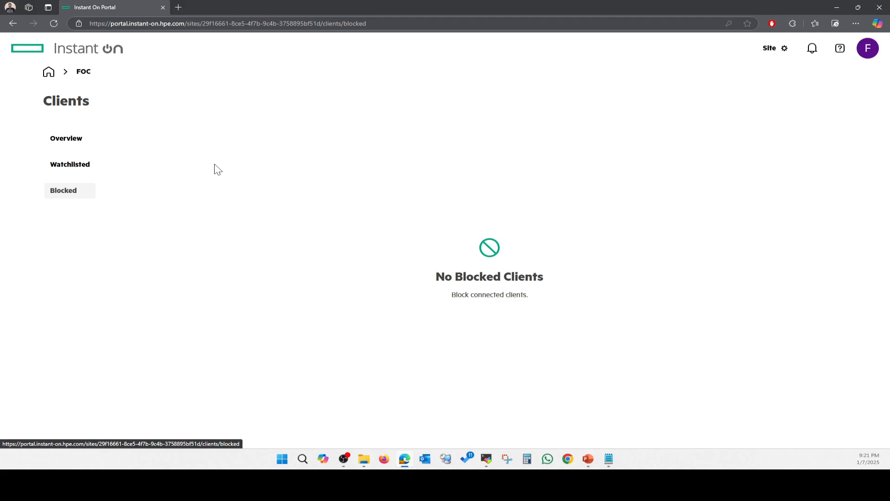
left_click(83, 73)
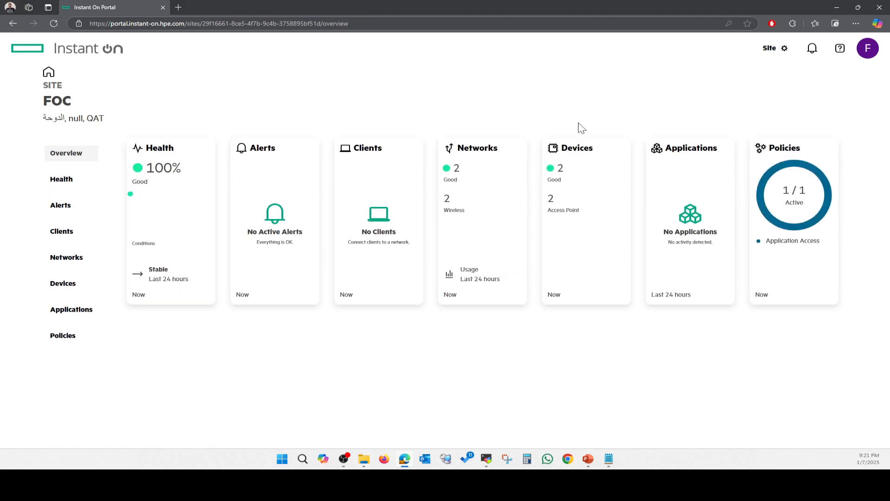
left_click(72, 179)
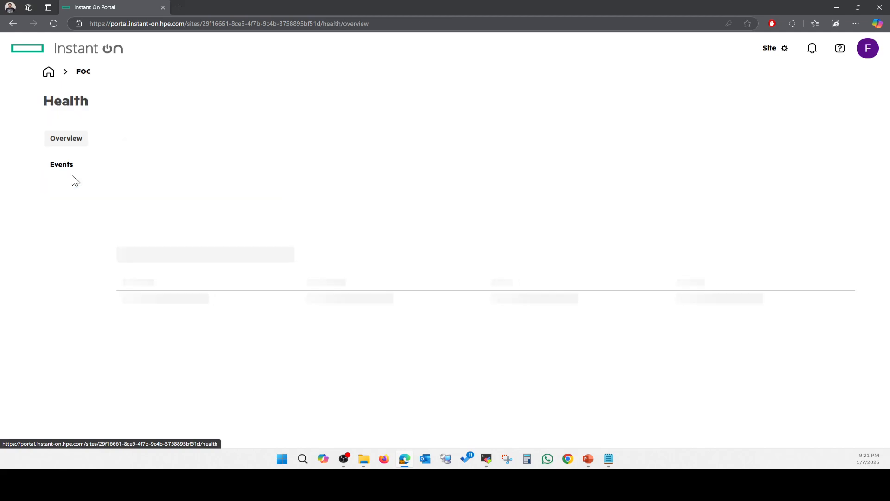
Inspect the FOC site's two AP22 access points in the devices list, then go back to the overview
left_click(87, 74)
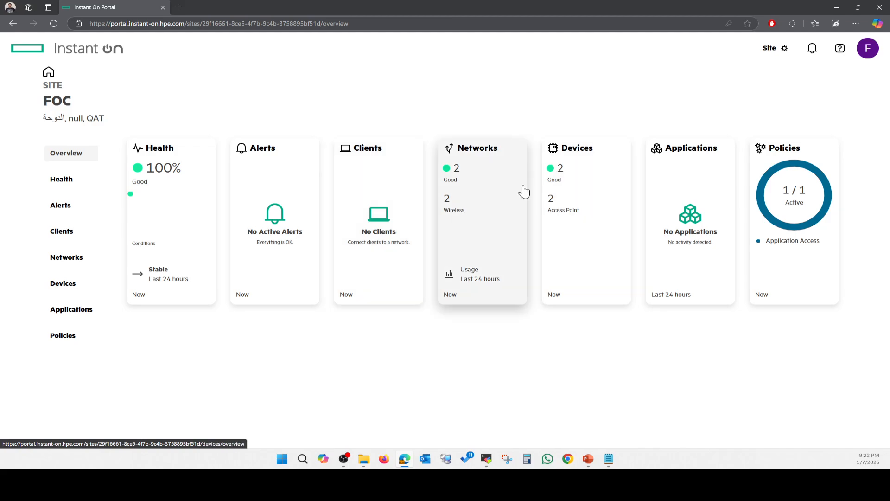
left_click(68, 293)
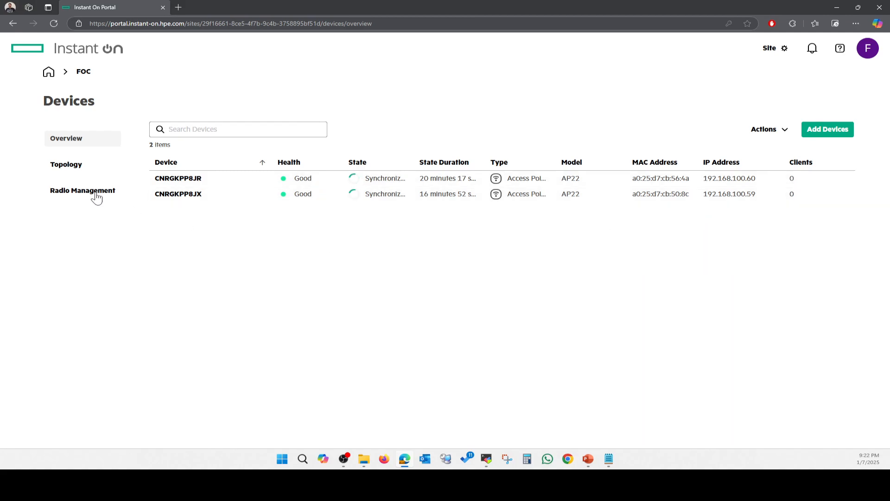
left_click(84, 73)
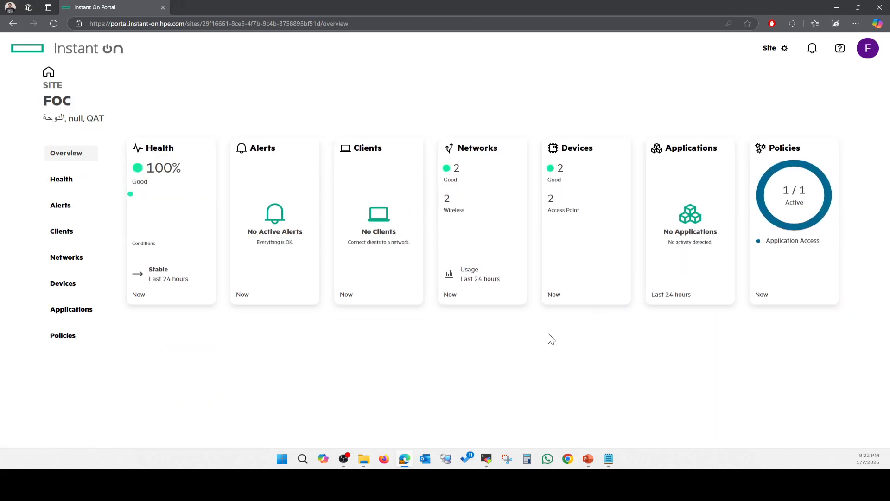
Bring the PowerPoint slide show forward and advance to the closing Thank You slide
mouse_move(588, 460)
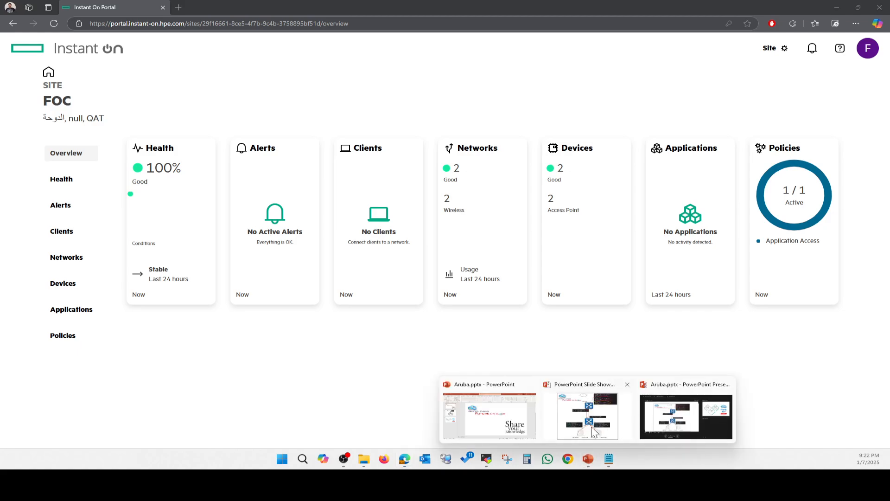
left_click(591, 427)
left_click(597, 335)
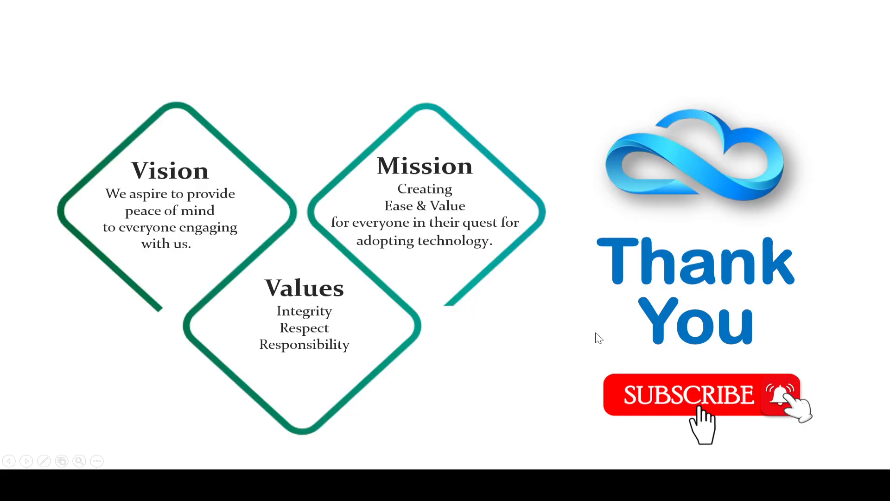